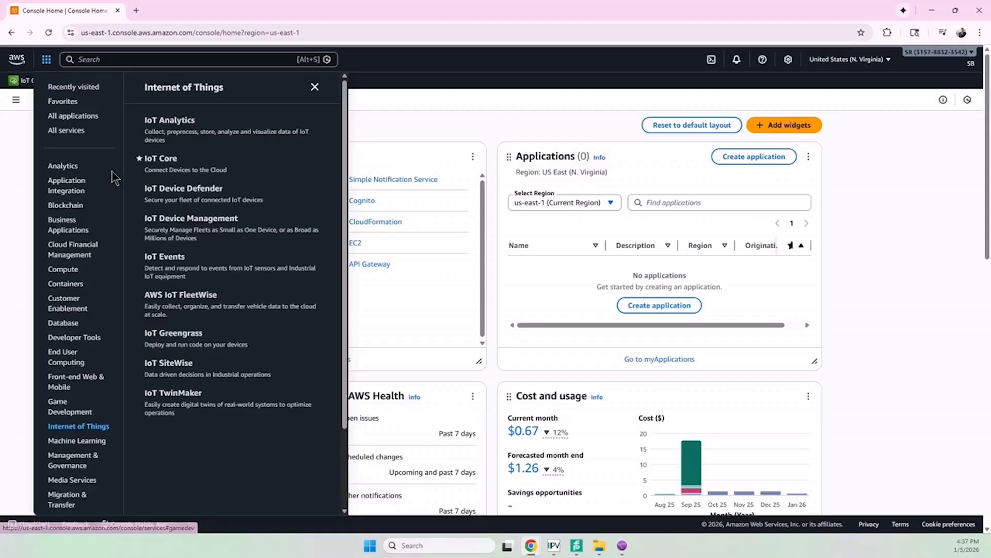
- Open the IoT Core list of things and start creating a single thing
left_click(166, 161)
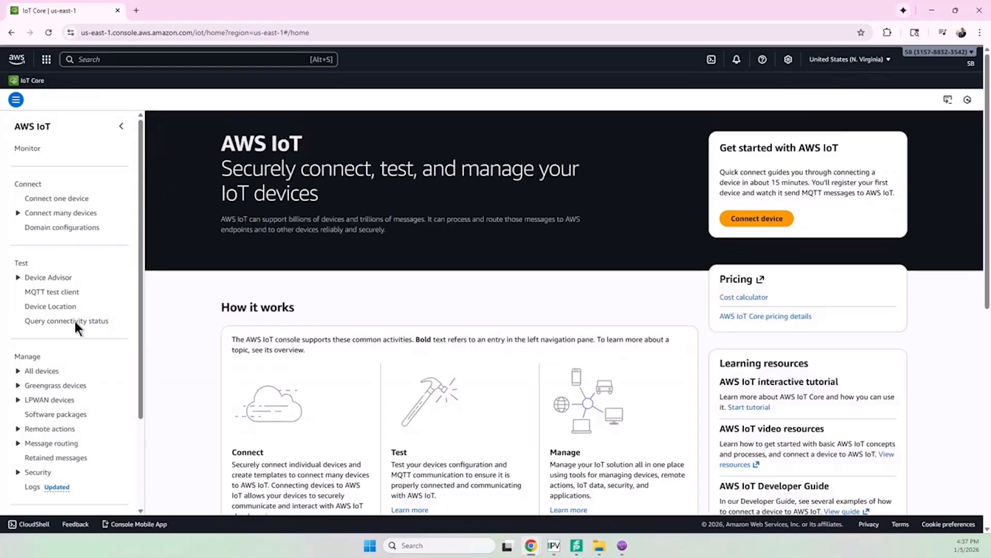
left_click(17, 371)
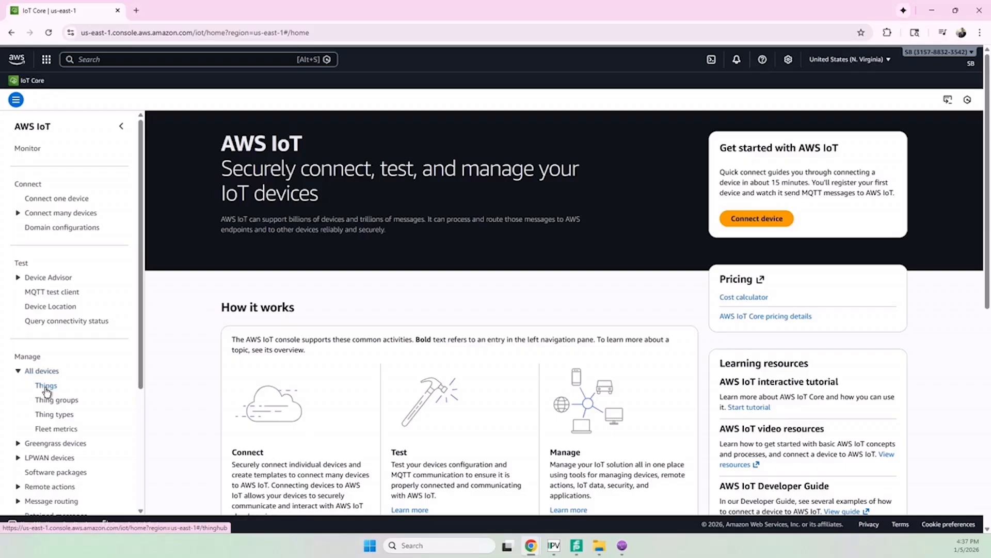
left_click(46, 385)
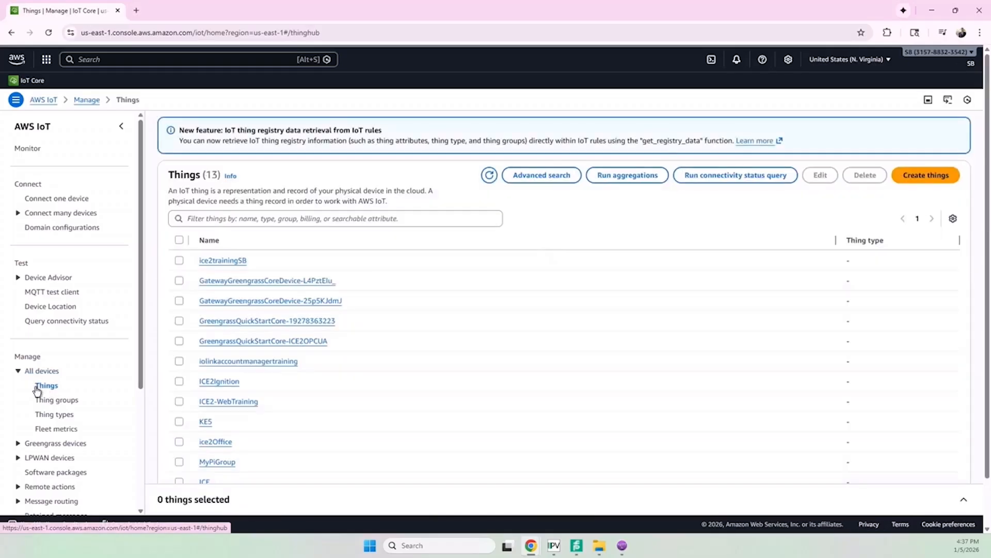
left_click(924, 176)
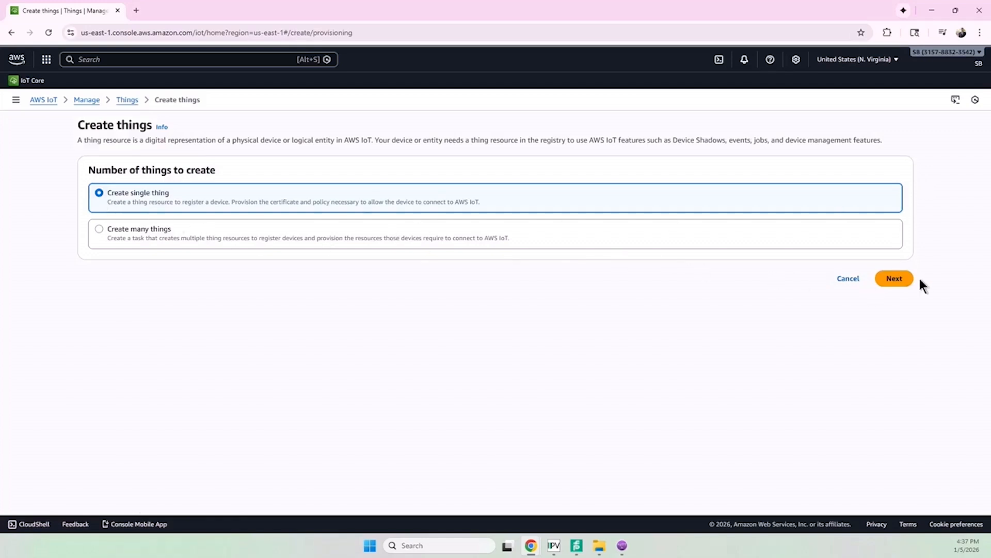
left_click(903, 279)
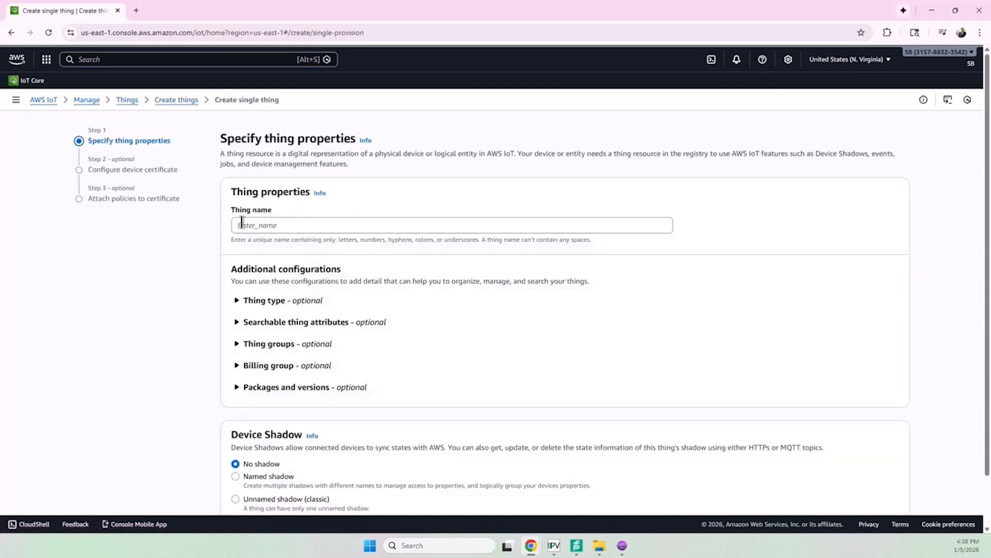
- Name the thing ice2_video, keep it without a shadow, and choose an auto-generated new certificate
left_click(246, 223)
type("ice")
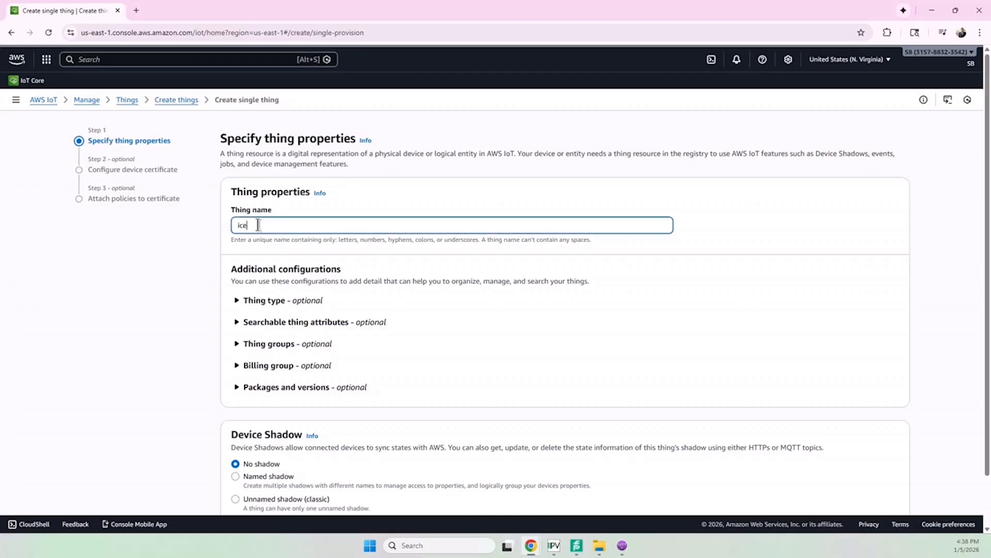
type("2_video")
scroll(320, 336, "down", 1)
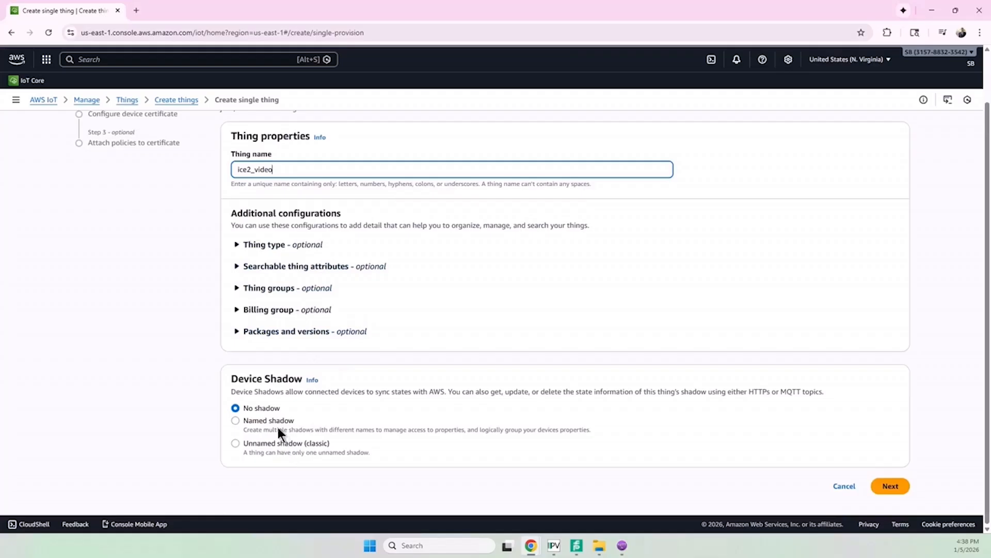
left_click(908, 490)
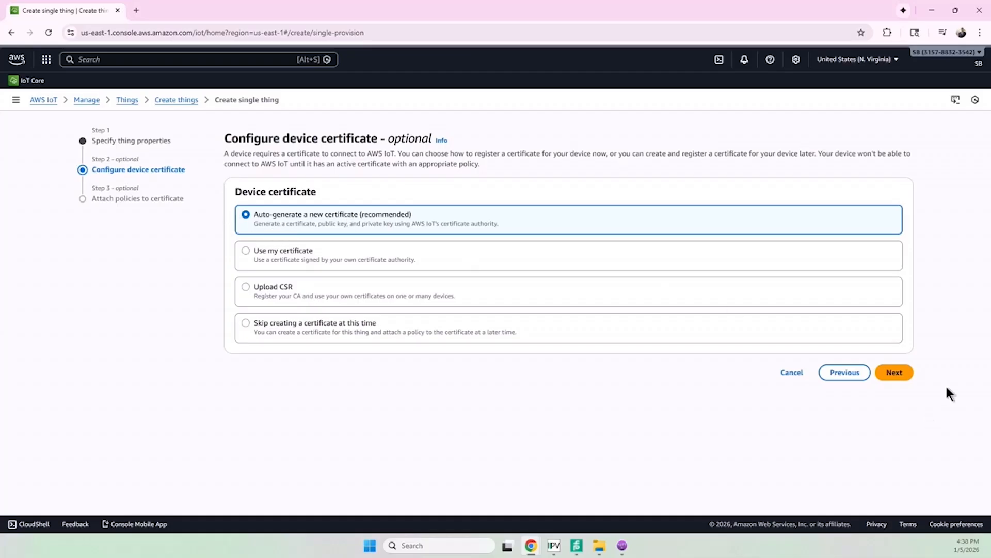
left_click(909, 373)
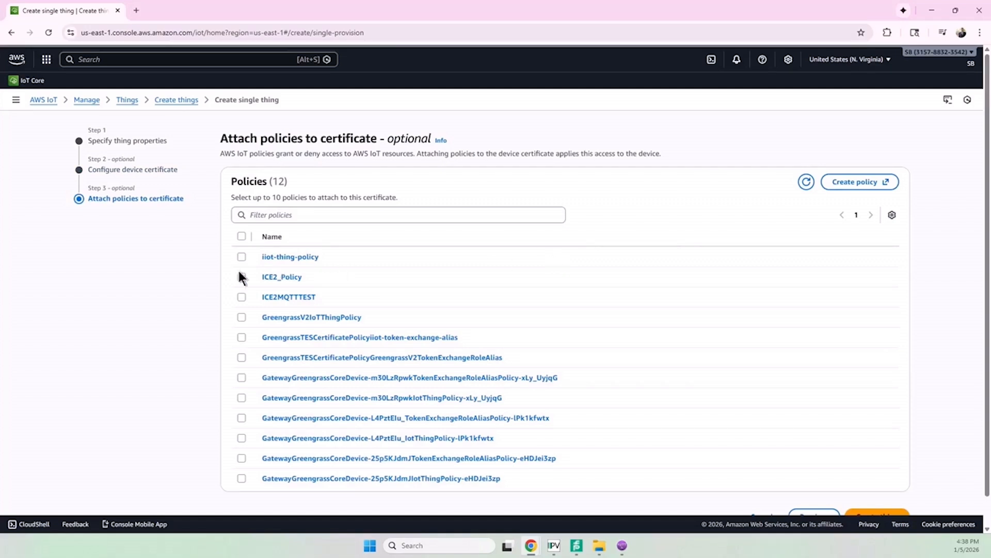
- Start a new policy and replace its JSON document with one allowing iot:Connect, iot:Publish, iot:Subscribe, iot:Receive and greengrass:* on resource "*"
left_click(829, 180)
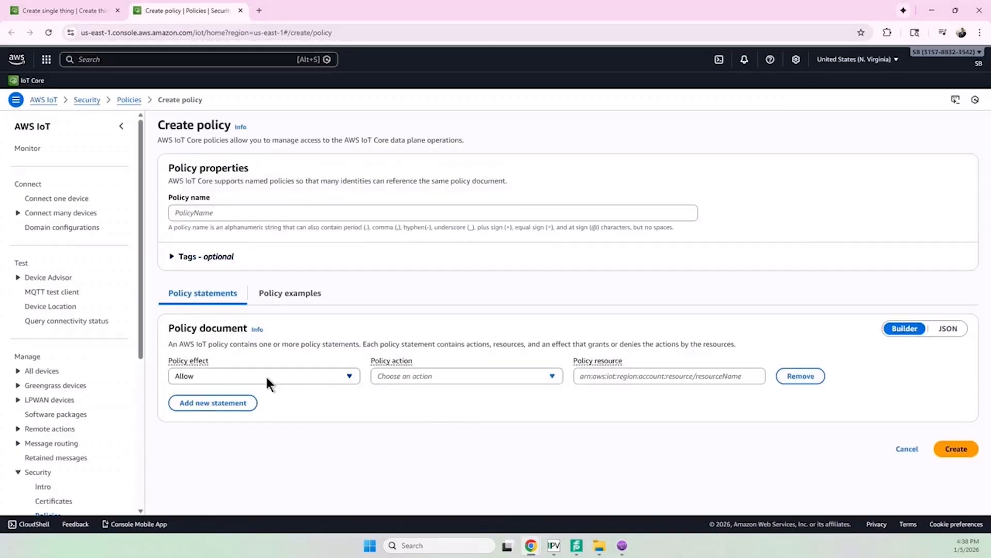
left_click(955, 328)
scroll(396, 424, "down", 3)
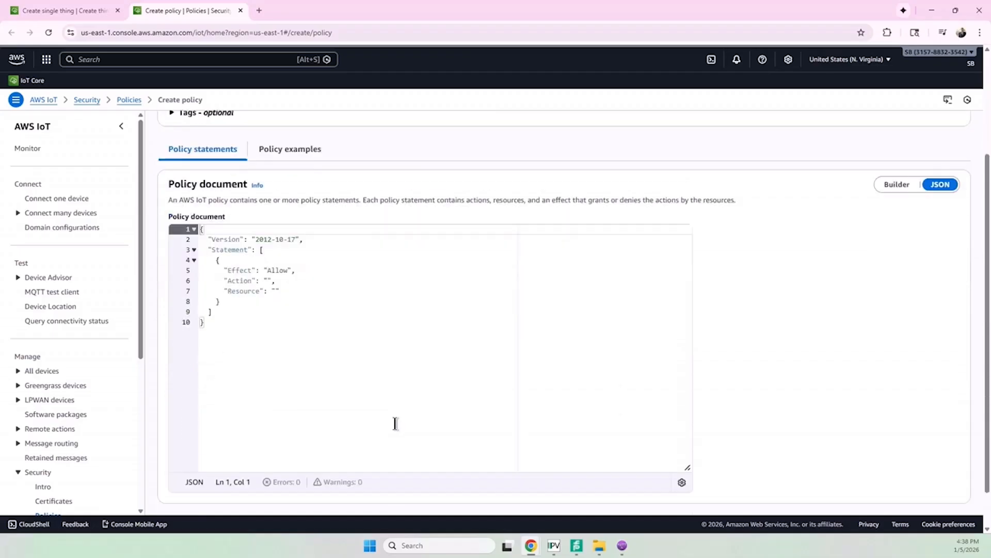
left_click_drag(292, 372, 70, 174)
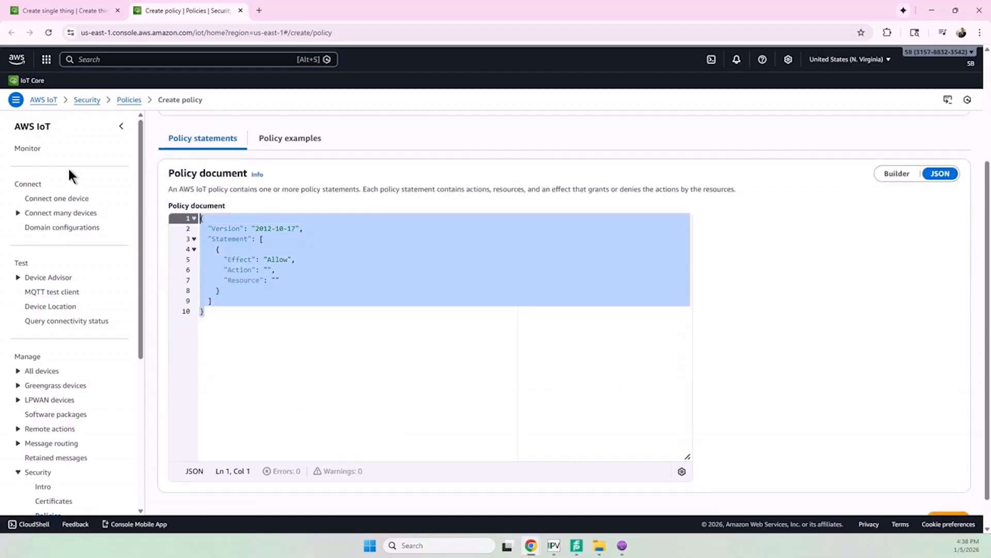
type("{   \"Version\": \"2012-10-17\",   \"Statement\": [     {       \"Effect\": \"Allow\",       \"Action\": [                 \"iot:Connect\",                 \"iot:Publish\",                 \"iot:Subscribe\",                 \"iot:Receive\",                 \"greengrass:*\" ],       \"Resource\": \"*\"     }   ] }")
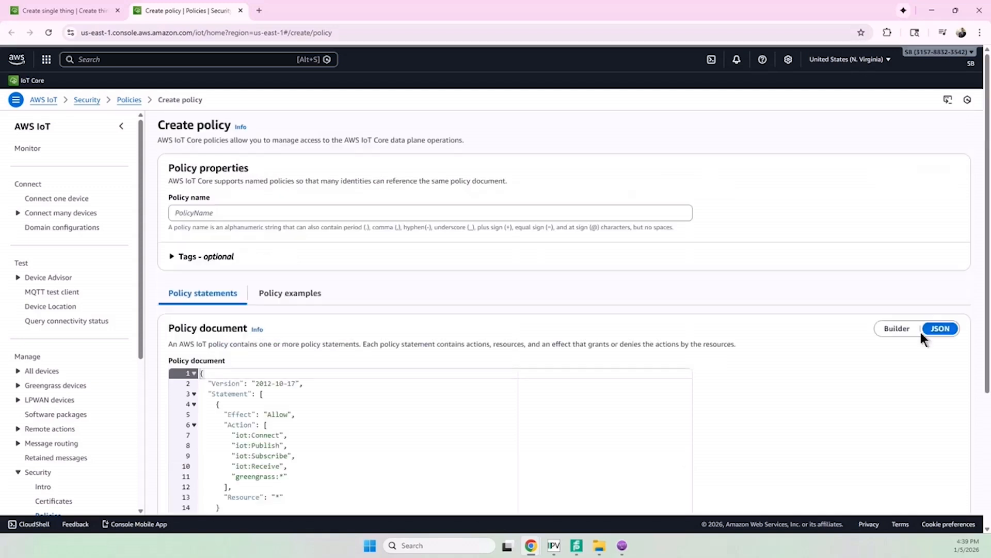
- Name the policy icevideoPolicy and create it
scroll(491, 364, "down", 3)
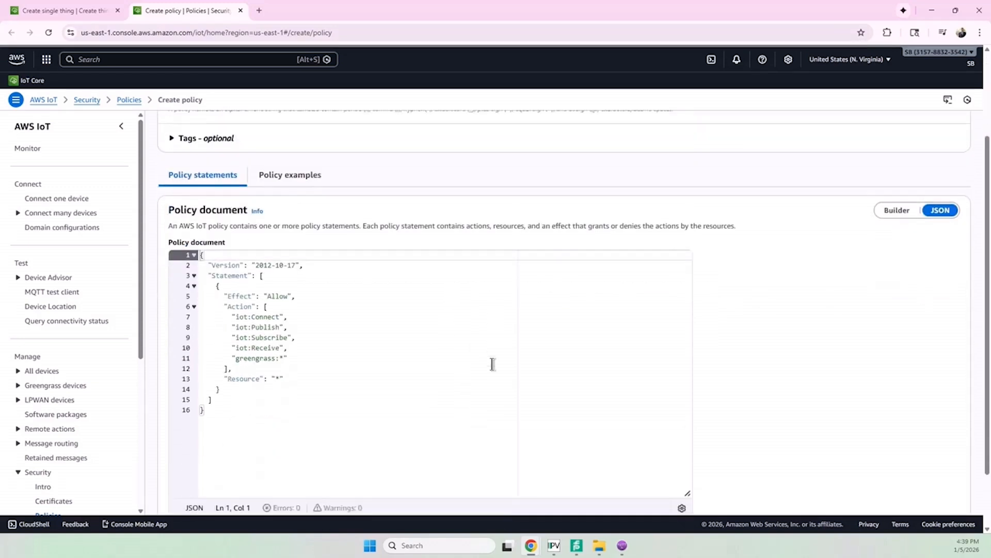
scroll(856, 383, "down", 2)
left_click(949, 486)
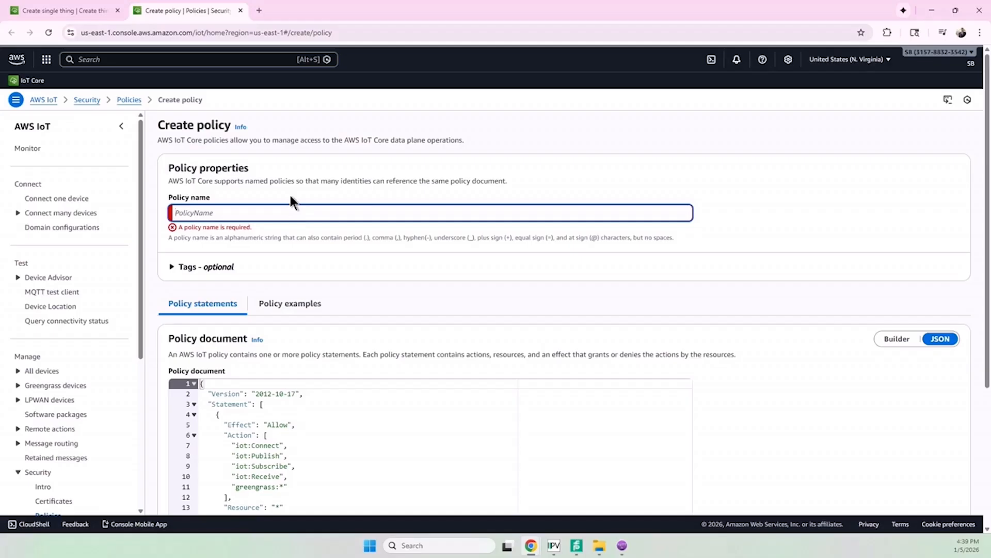
type("icevid")
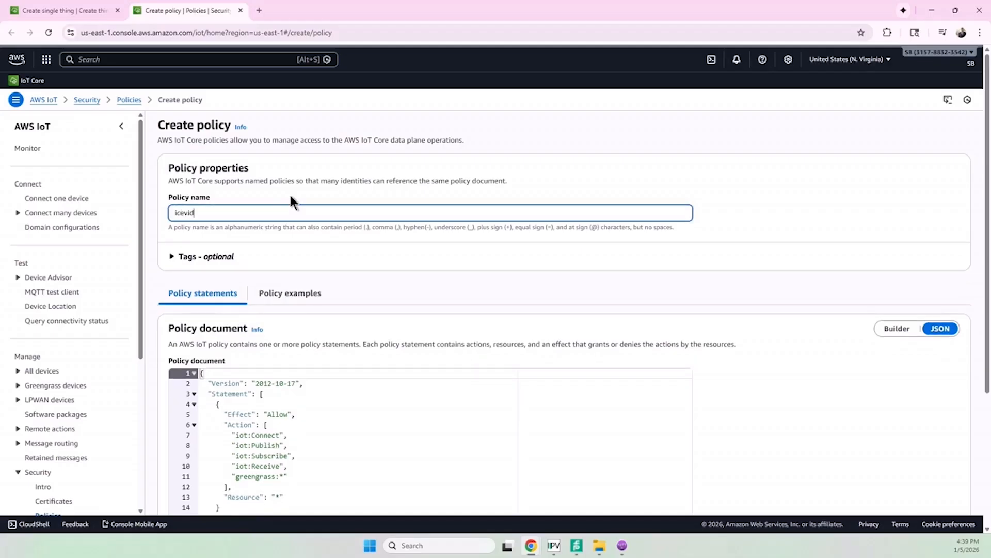
type("eoPolicy")
scroll(495, 387, "down", 3)
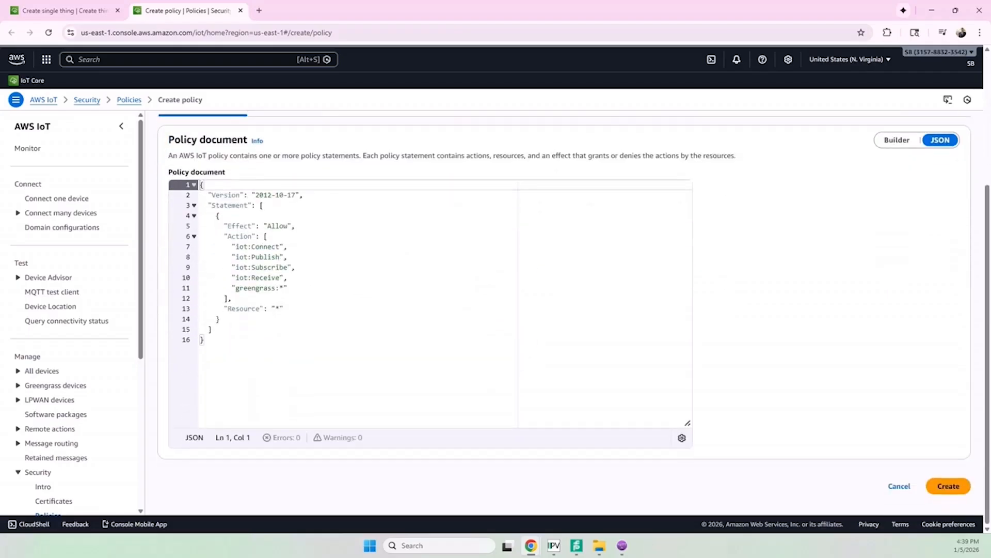
left_click(938, 486)
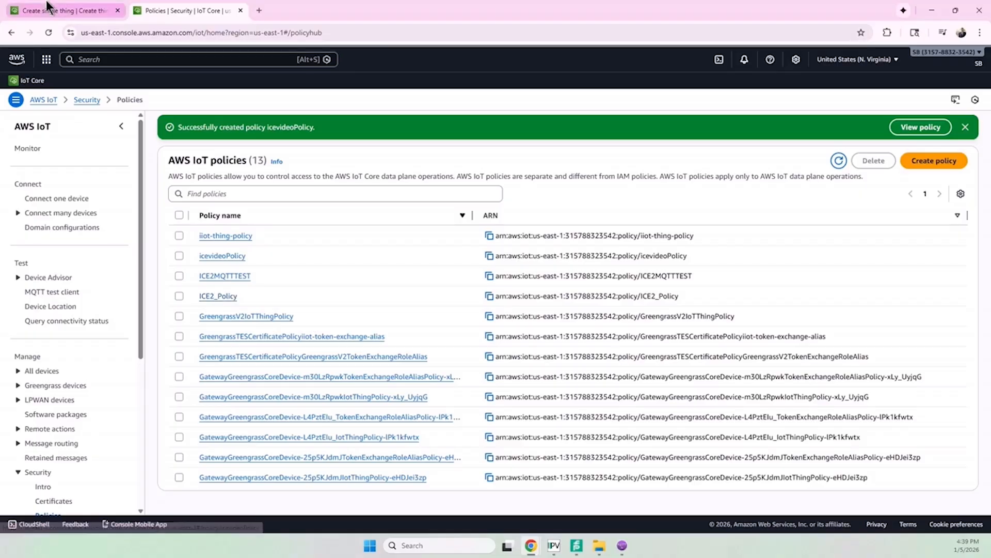
- Return to the thing being created, attach icevideoPolicy to its certificate, and create the thing
left_click(98, 7)
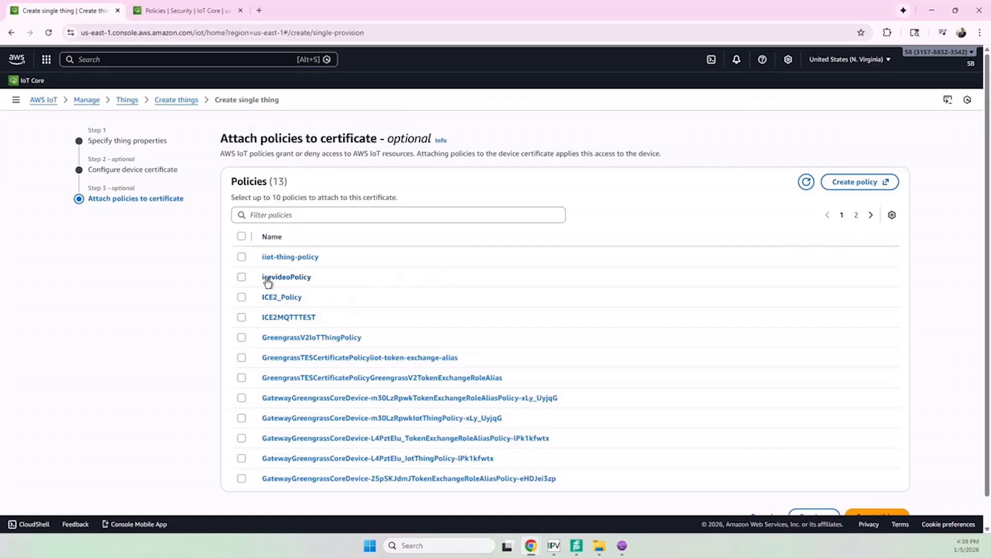
left_click(241, 277)
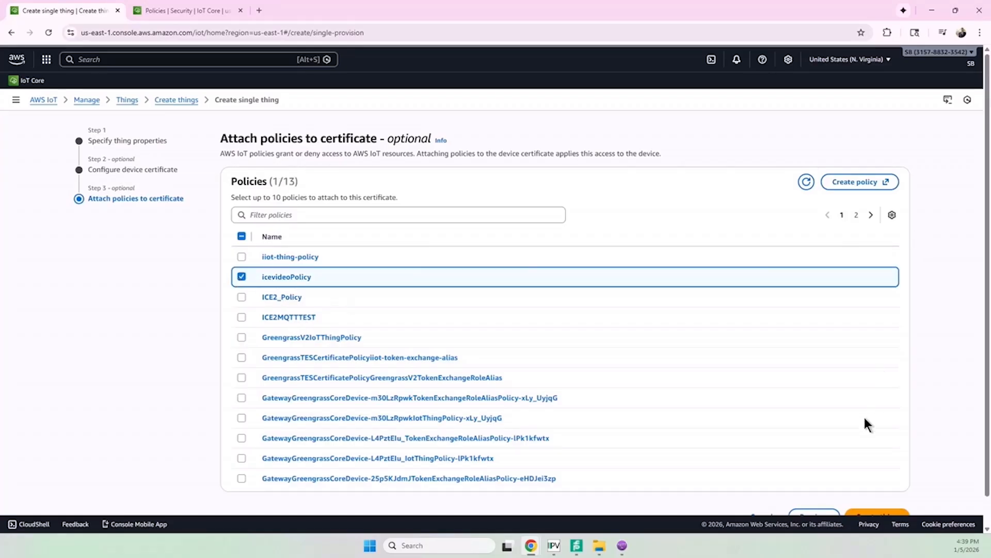
scroll(865, 424, "down", 1)
left_click(881, 487)
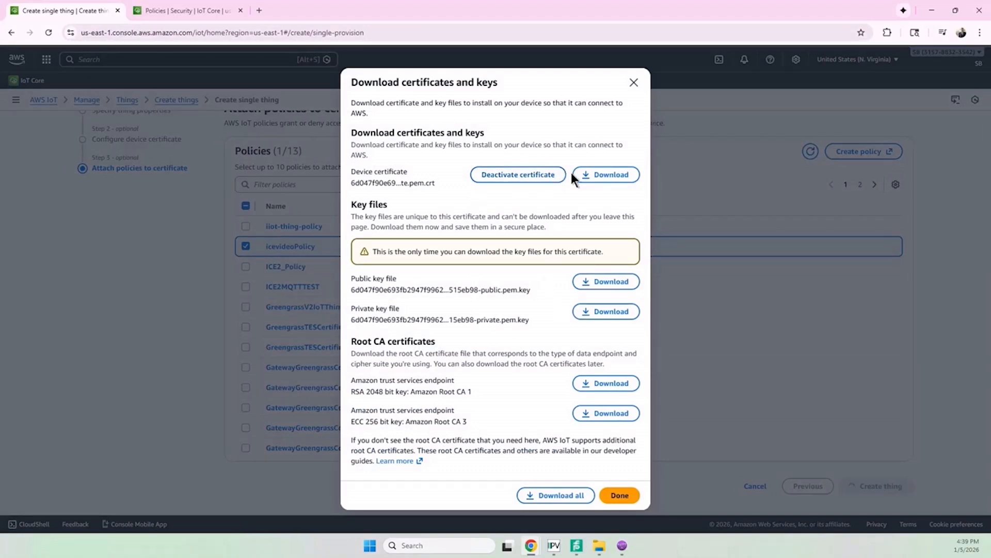
- Download the device certificate, private key file and public key file, and finish the thing's creation
left_click(612, 176)
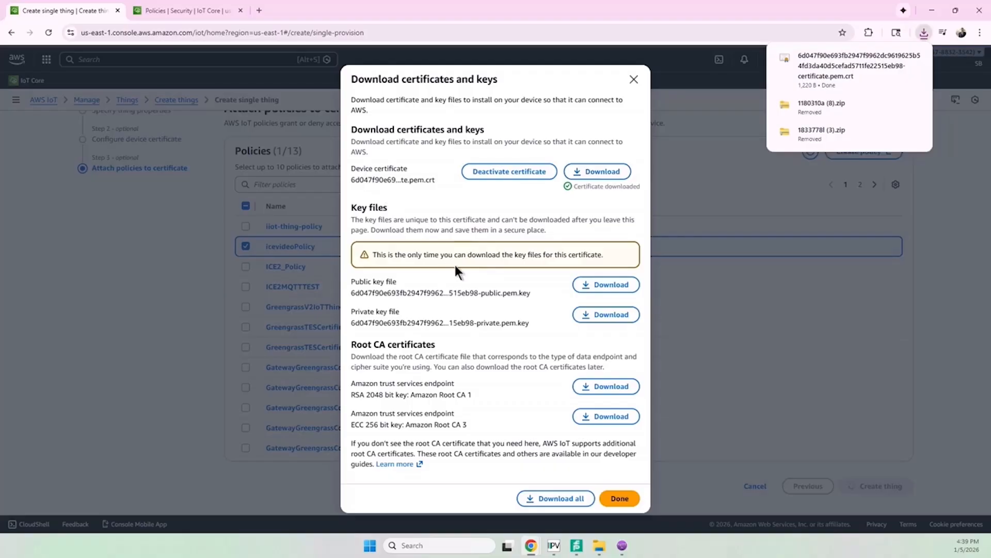
left_click(594, 313)
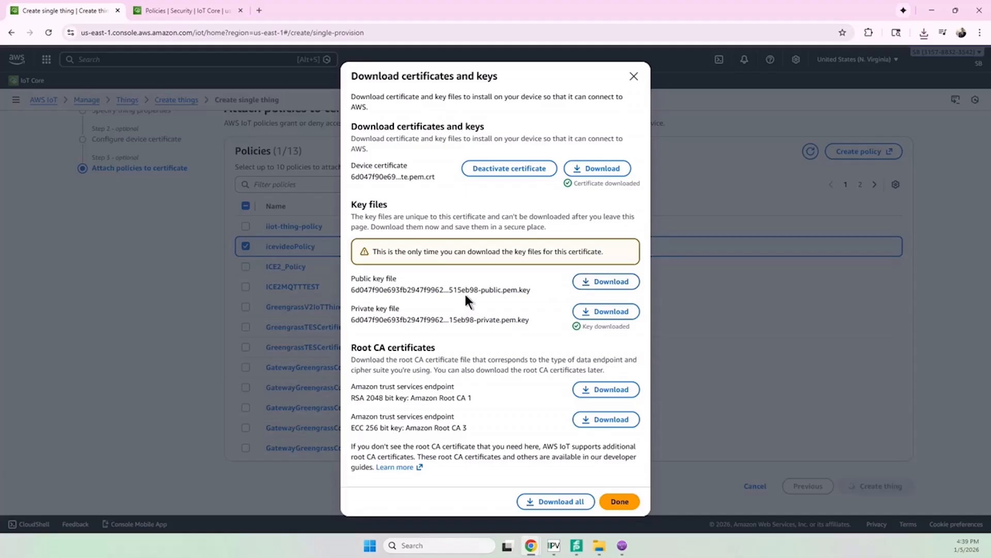
left_click(584, 284)
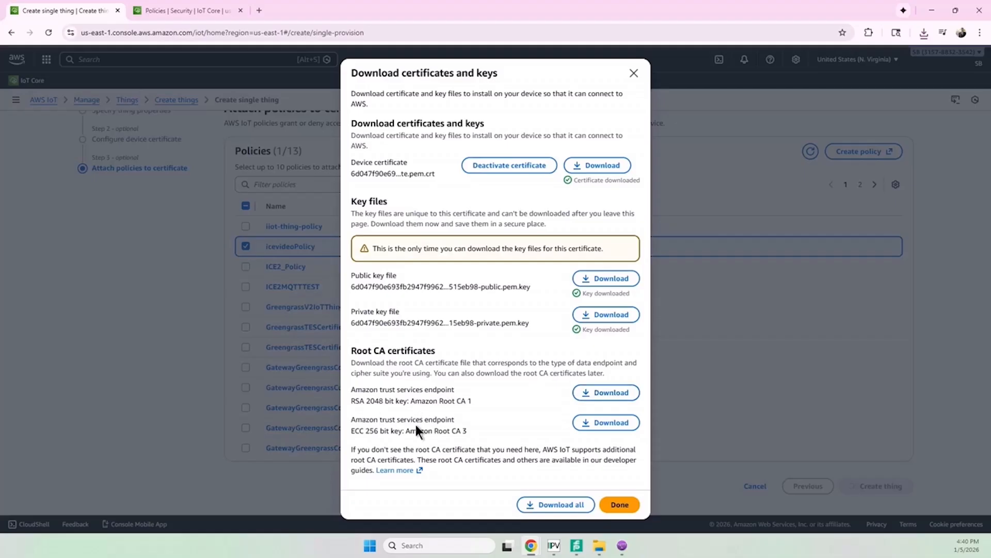
left_click(608, 506)
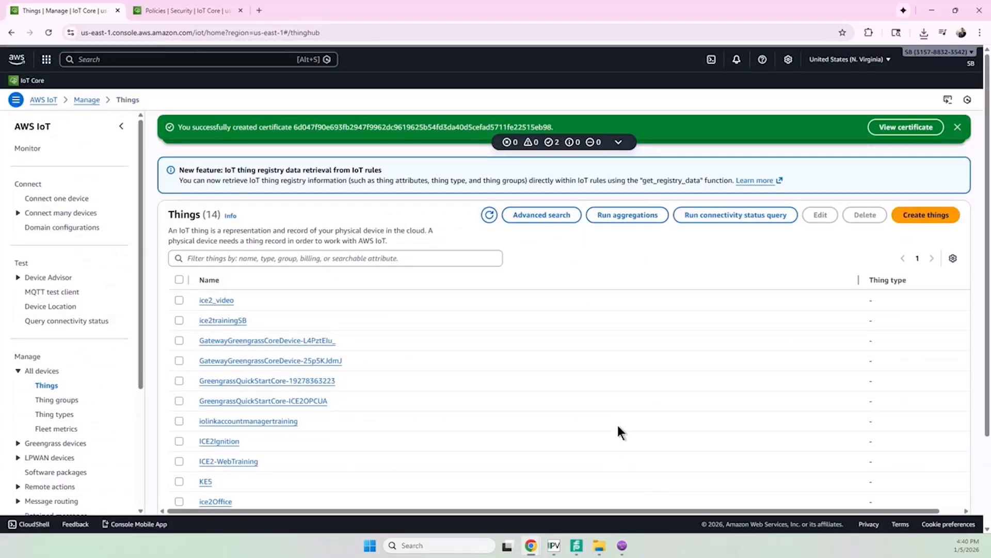
- Switch to the IO-Link master's MQTT settings and change the MQTT configuration's message structure to json MQTT
mouse_move(531, 540)
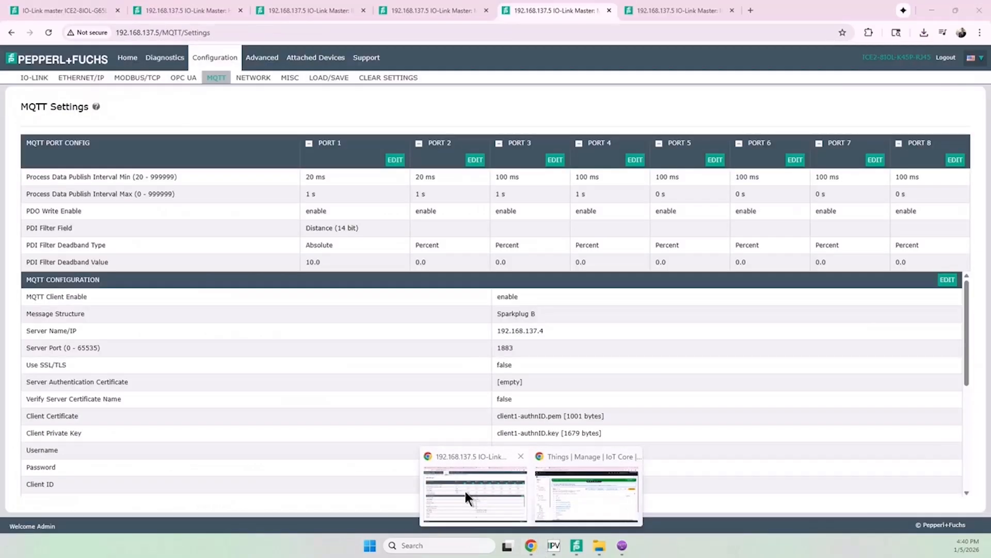
left_click(467, 496)
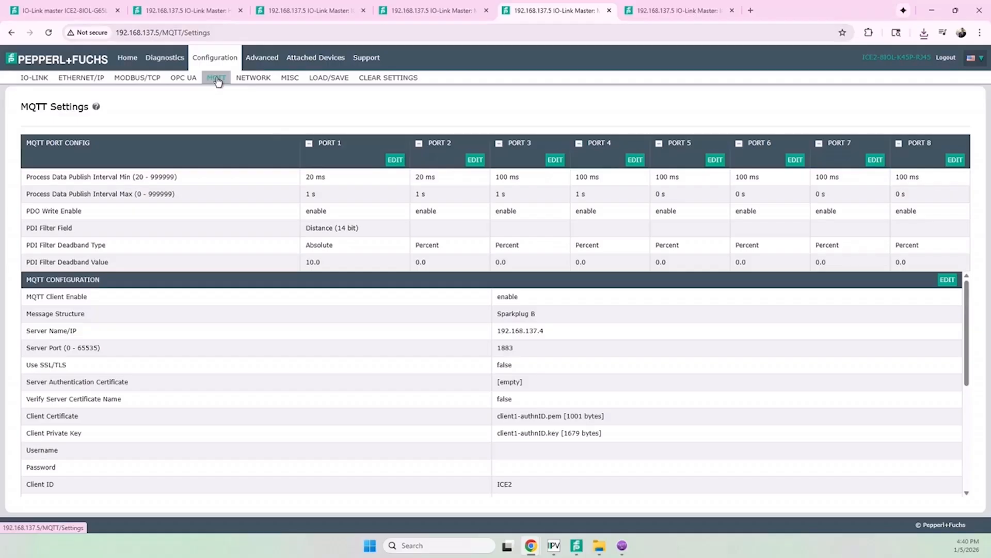
left_click(948, 280)
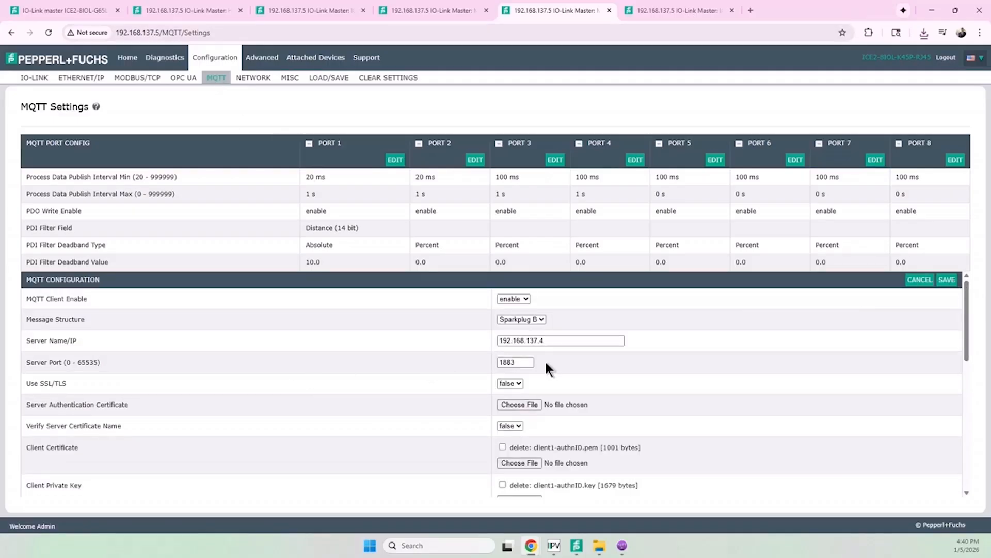
left_click(520, 319)
left_click(519, 327)
scroll(446, 348, "down", 2)
scroll(446, 348, "up", 2)
- Copy the iot:Data-ATS domain name from the AWS IoT domain configurations and set it as the IO-Link master's MQTT Server Name/IP
left_click_drag(555, 340, 480, 344)
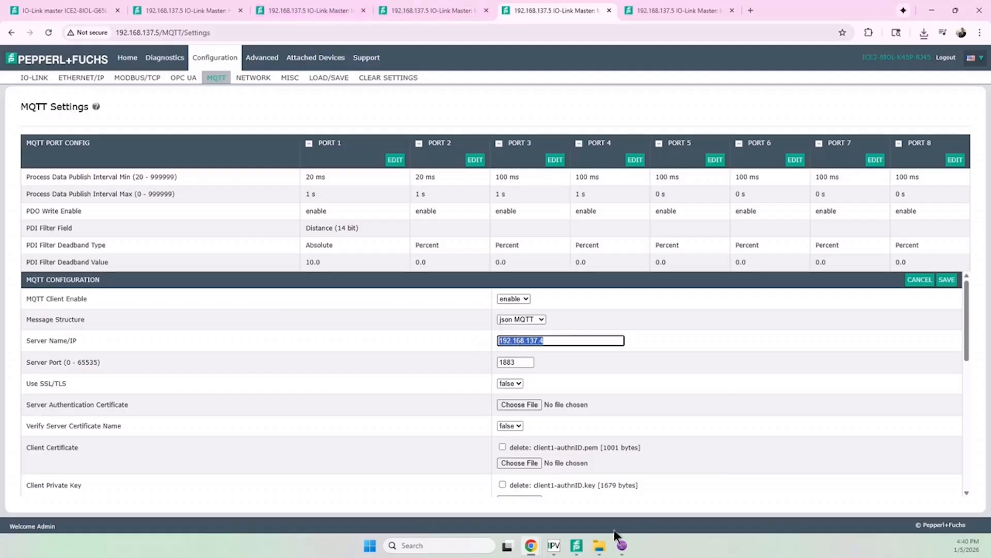
mouse_move(531, 546)
left_click(566, 498)
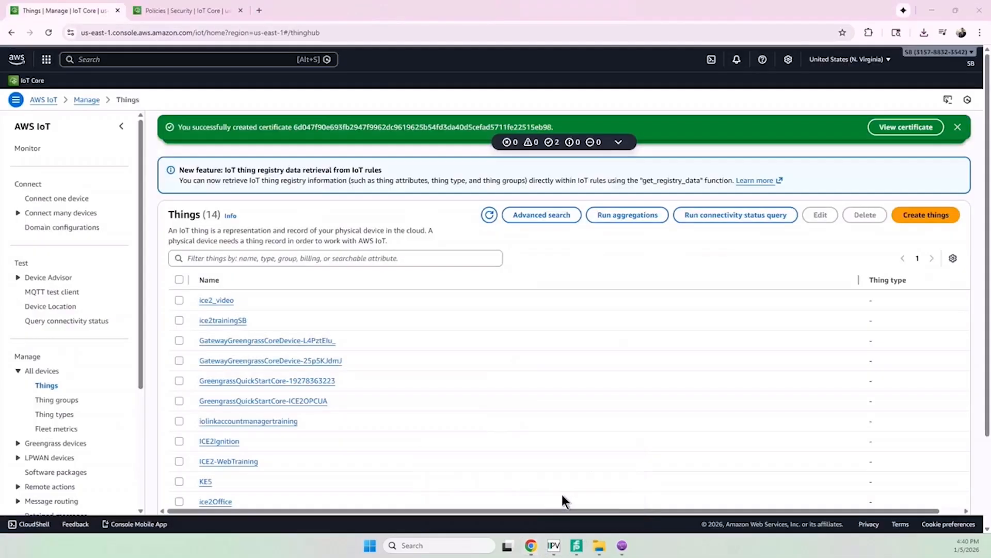
scroll(45, 412, "down", 4)
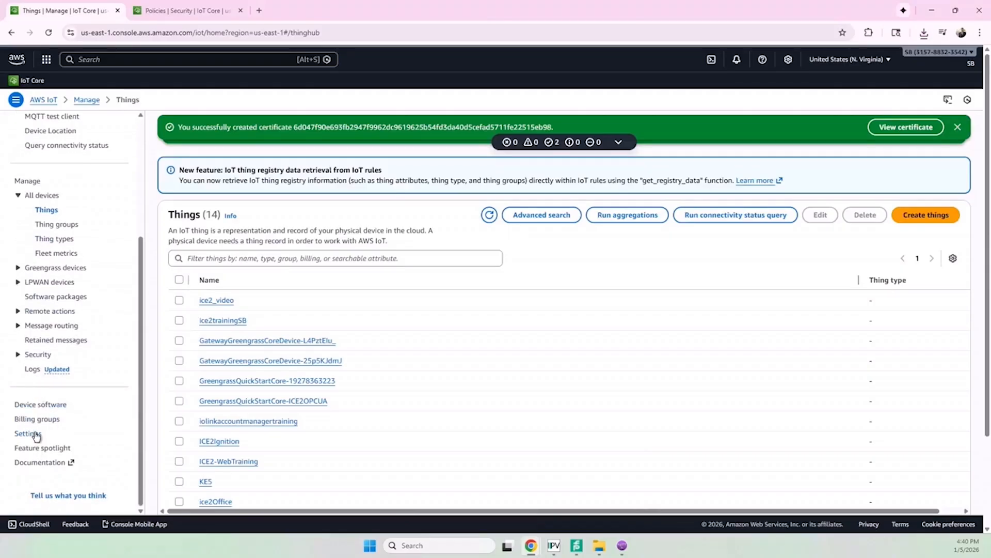
left_click(32, 435)
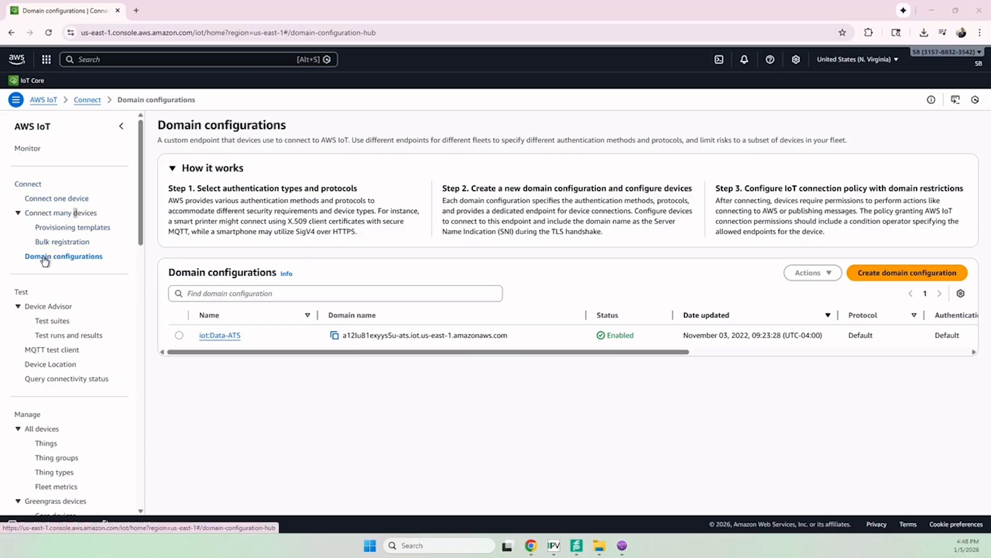
left_click(334, 335)
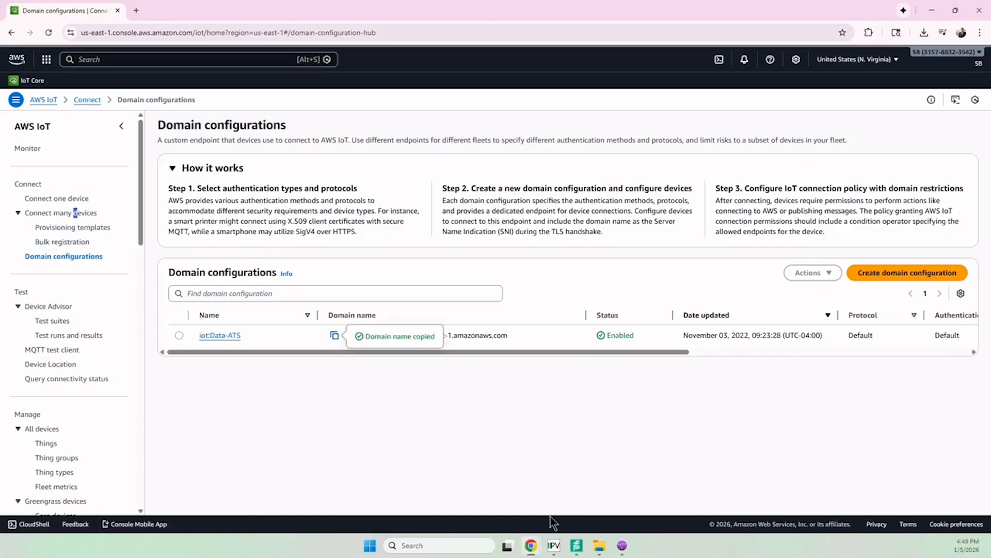
mouse_move(530, 546)
left_click(508, 506)
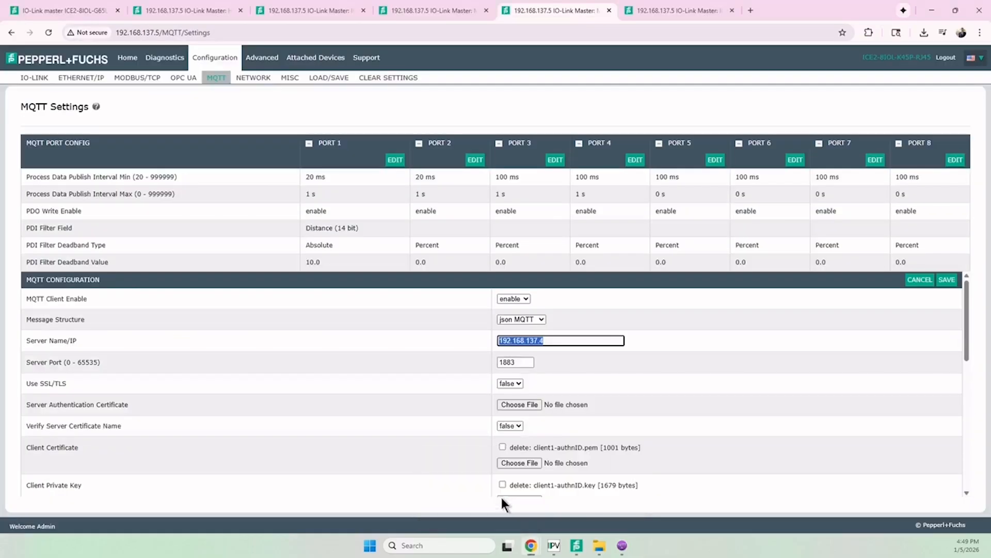
key("ctrl+v")
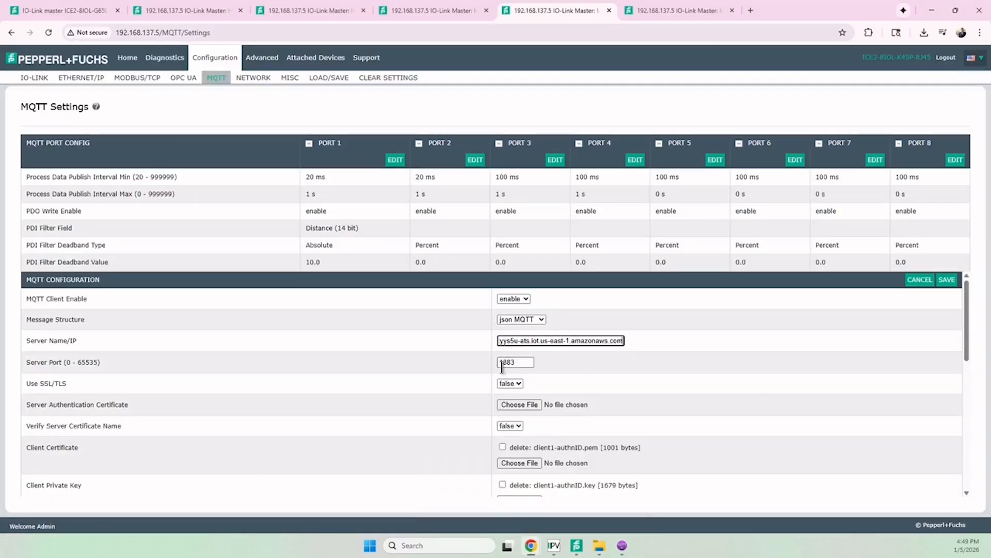
- Set the MQTT server port to 8883 and set Use SSL/TLS to true
left_click_drag(500, 362, 508, 362)
type("88")
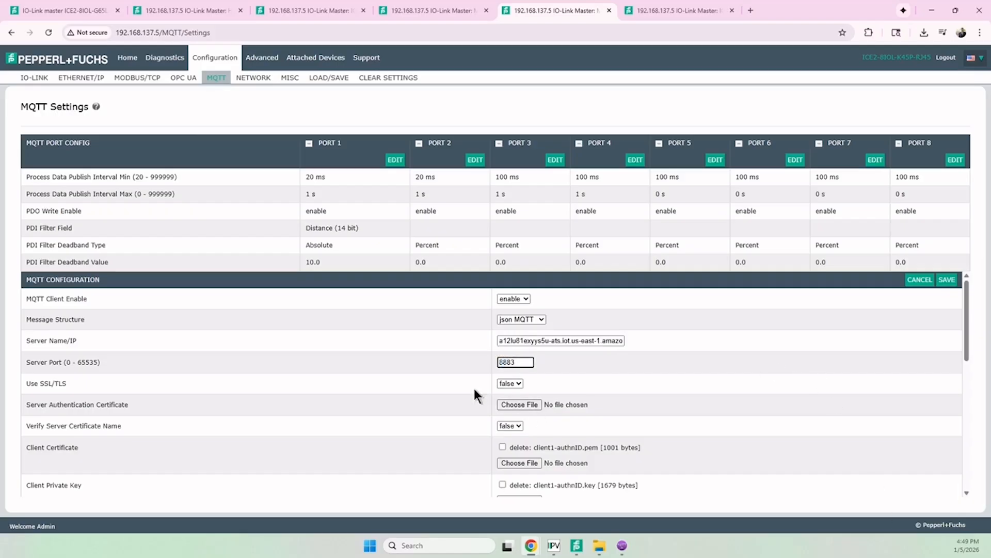
scroll(473, 385, "down", 1)
left_click(512, 329)
left_click(512, 343)
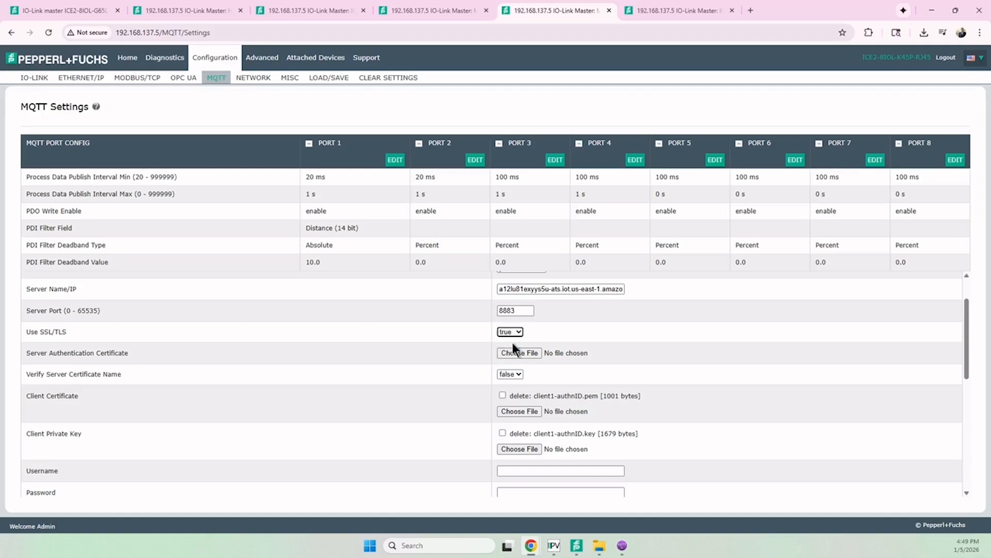
- Choose today's downloaded certificate.pem.crt file as the Client Certificate and the matching private.pem.key file as the Client Private Key
scroll(370, 357, "down", 1)
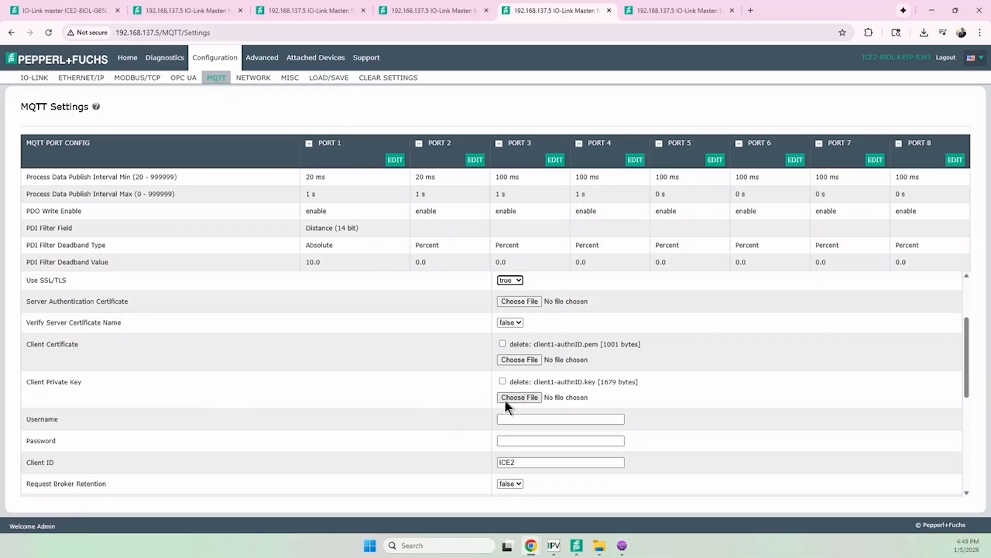
left_click(531, 360)
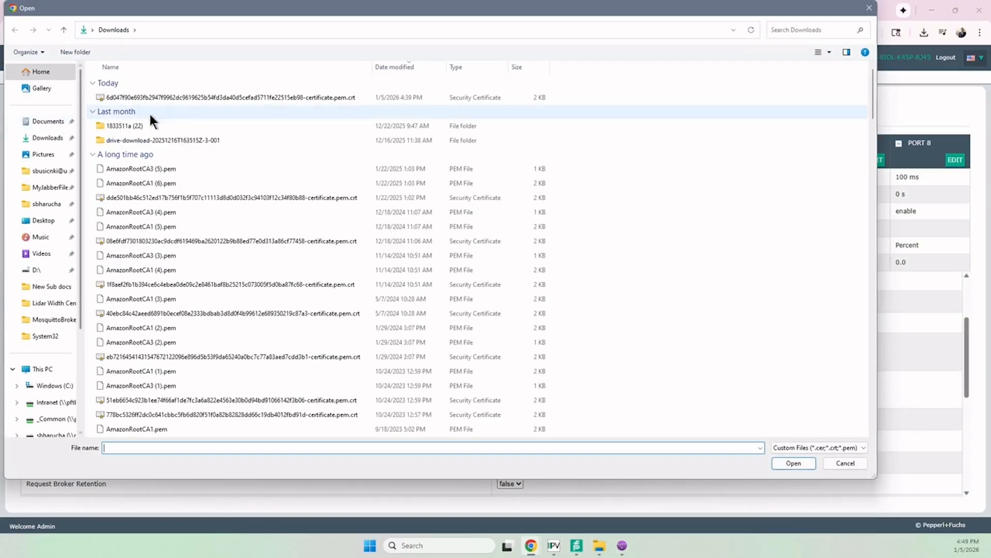
left_click(174, 98)
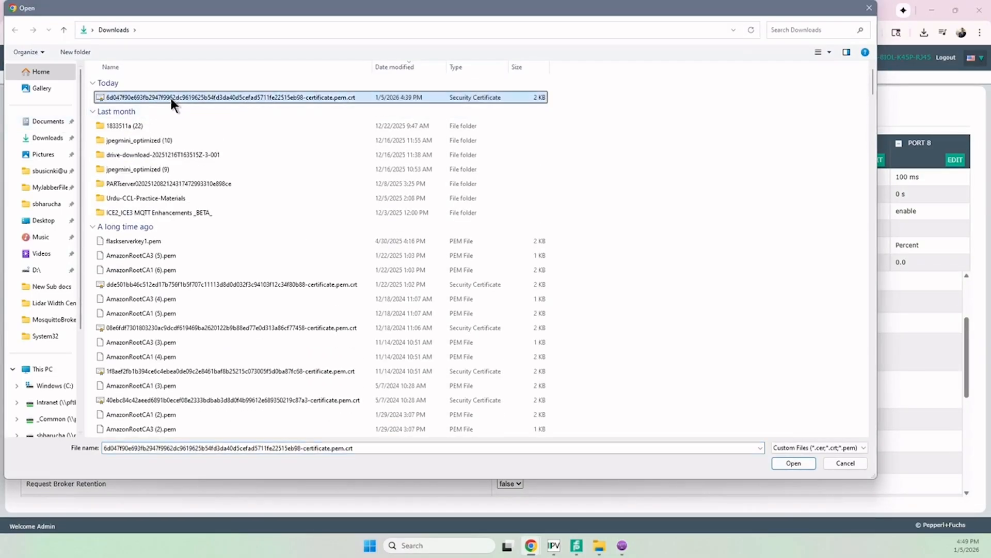
double_click(171, 98)
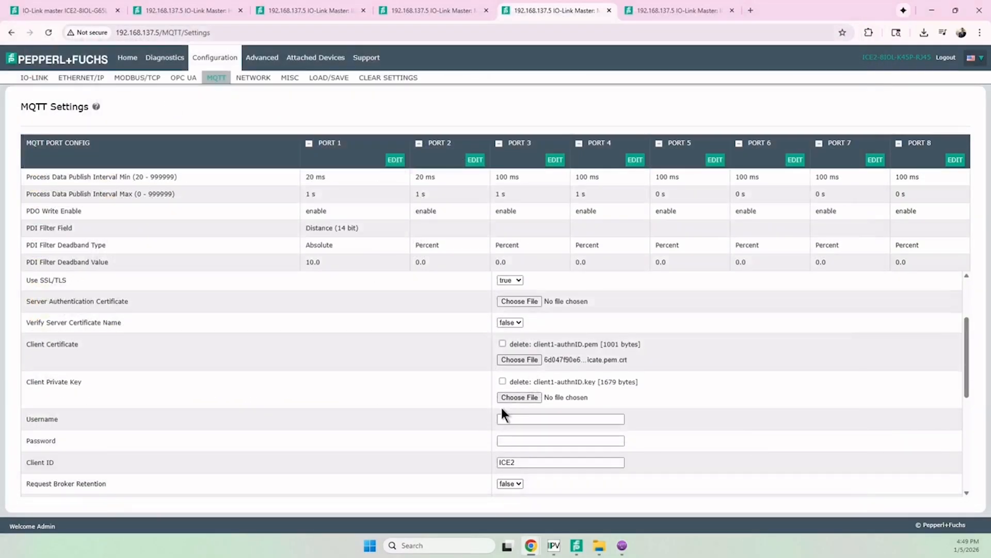
left_click(506, 394)
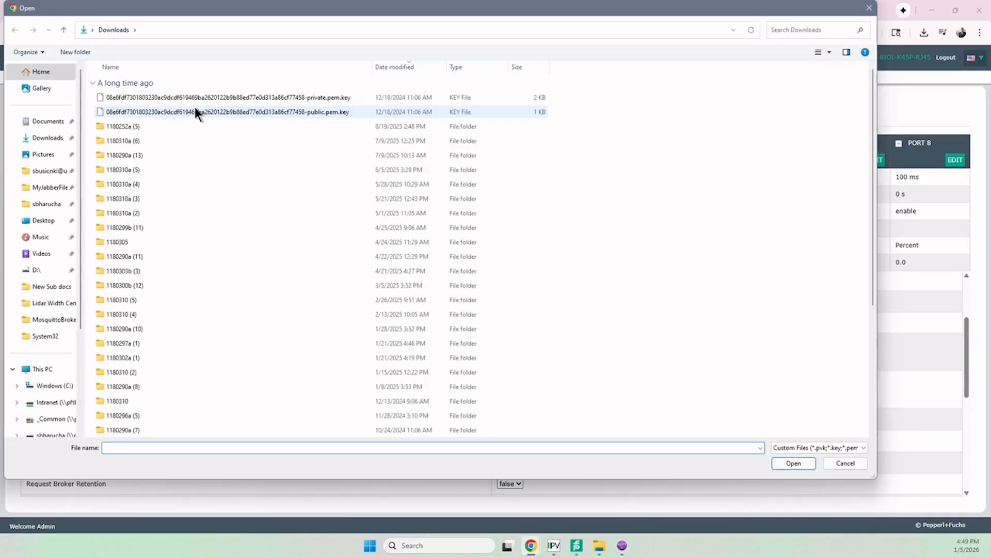
left_click(262, 113)
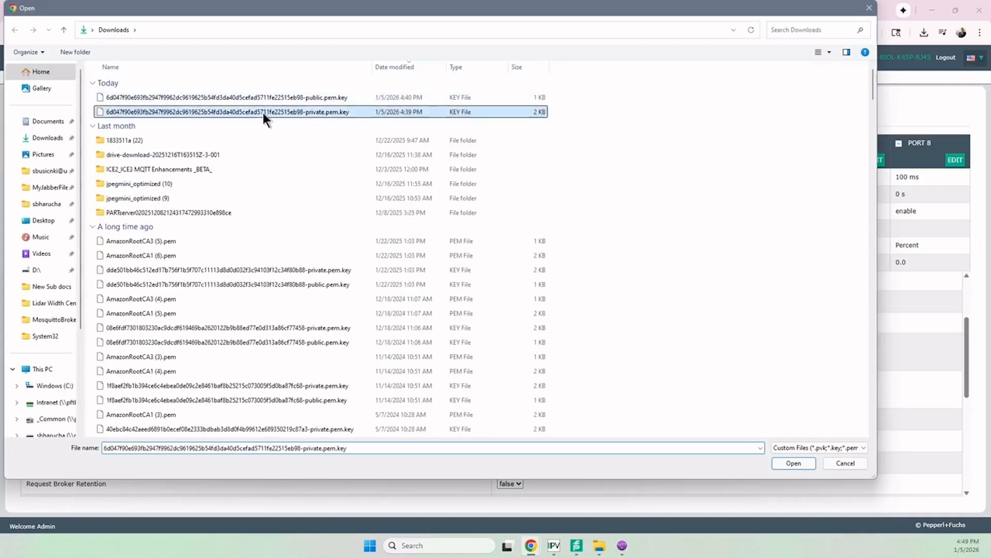
double_click(262, 113)
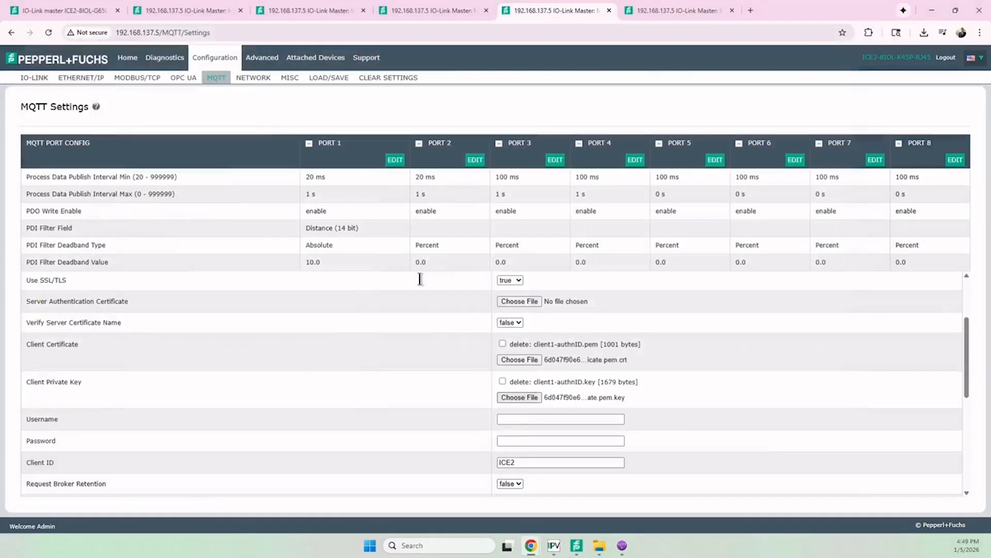
- Review the remaining MQTT configuration settings and save the configuration
scroll(439, 418, "down", 1)
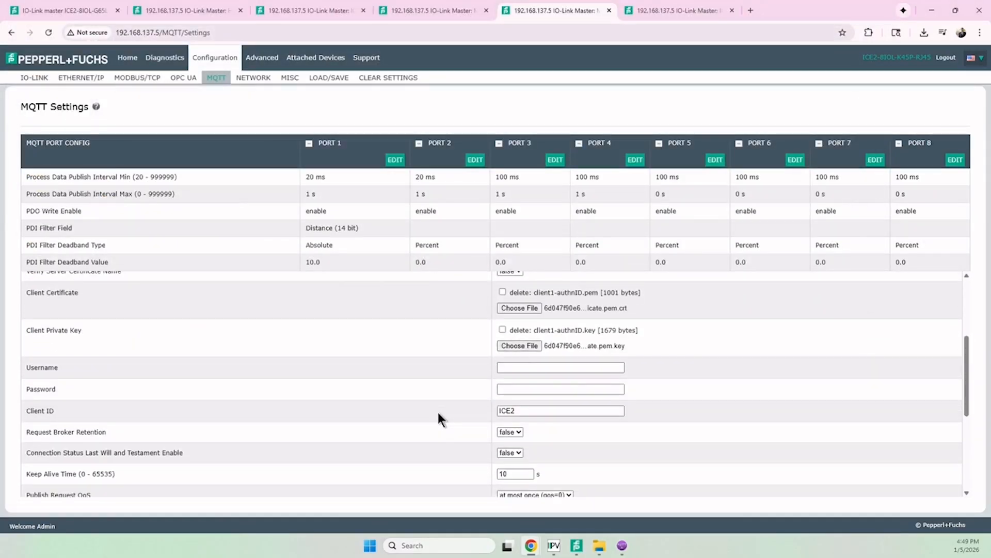
scroll(490, 411, "down", 2)
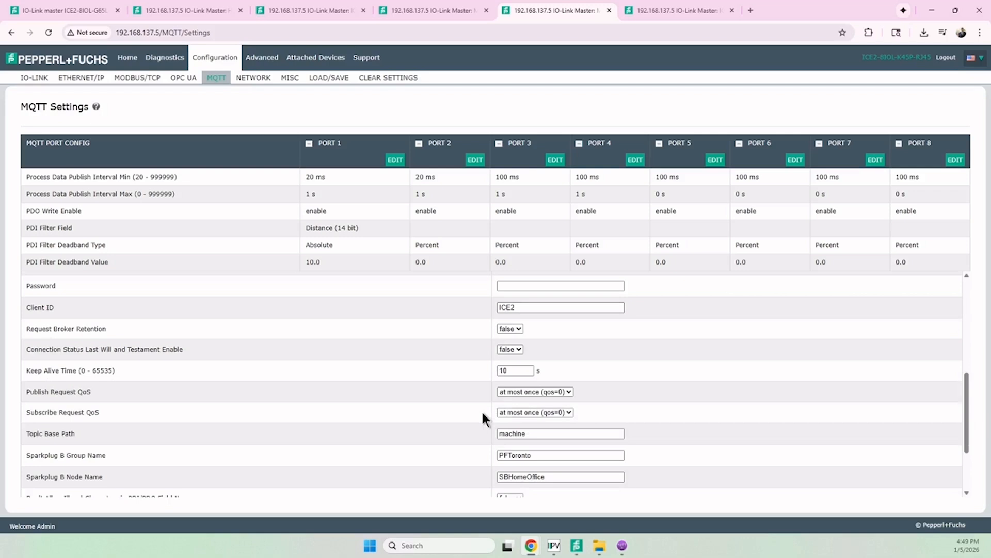
scroll(472, 416, "down", 2)
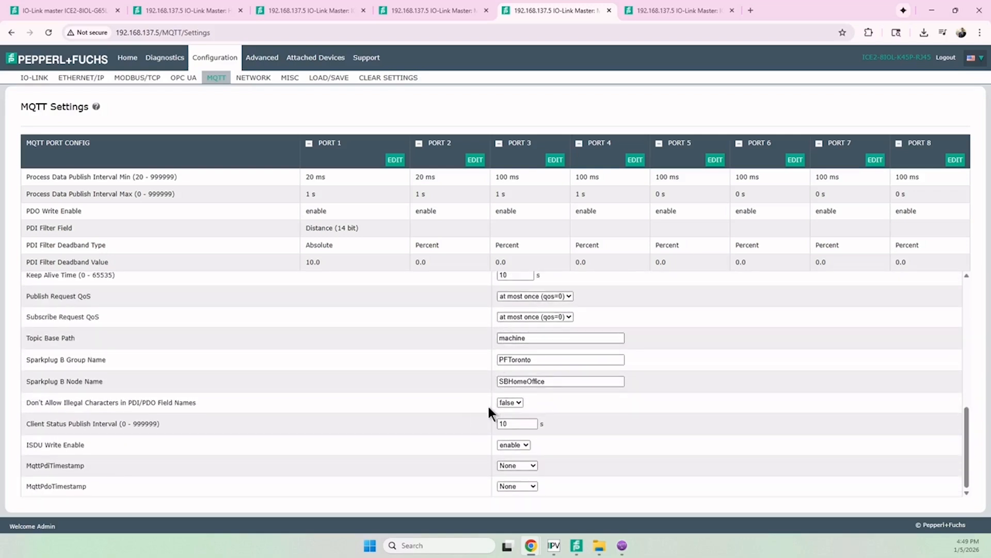
scroll(582, 488, "up", 6)
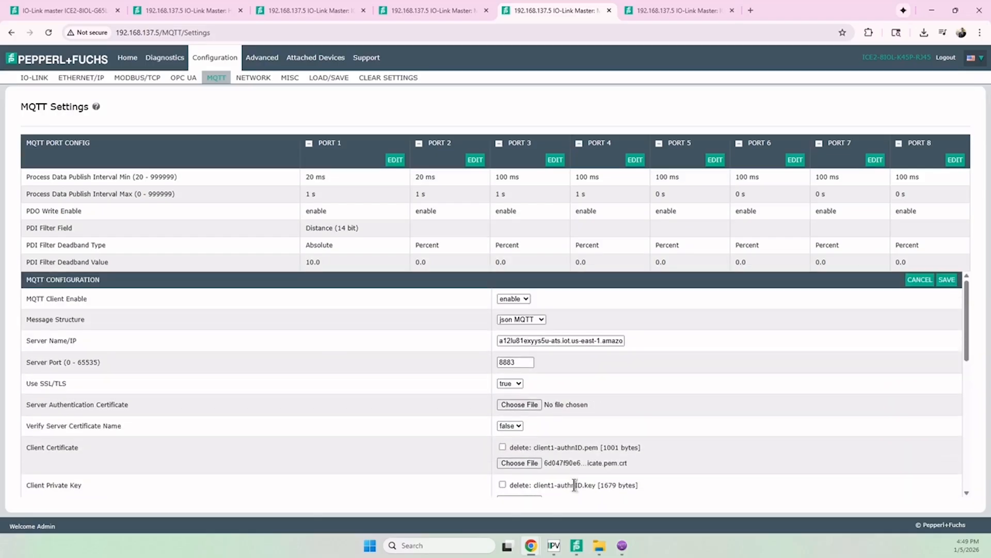
left_click(946, 282)
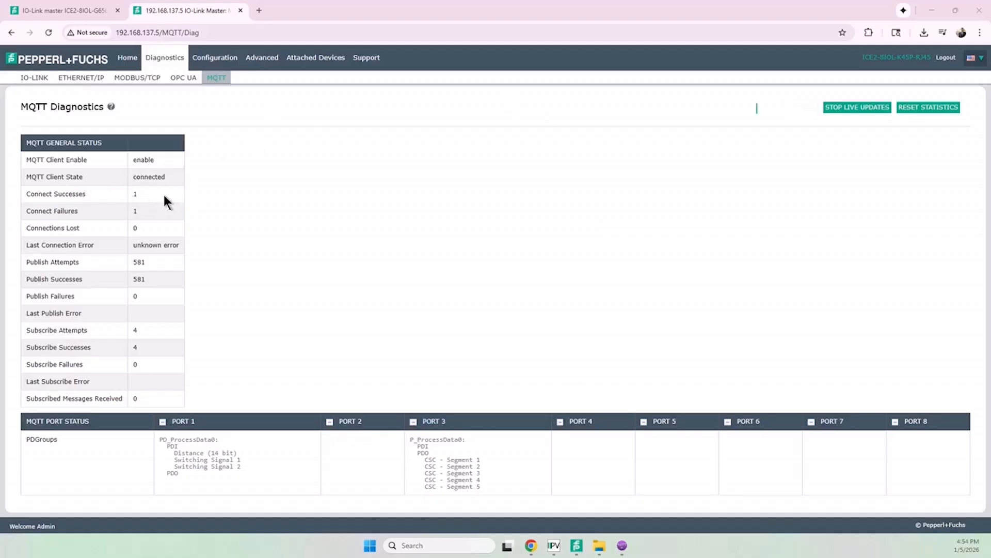
- Check the MQTT Client State and the Port 1 process data groups in the IO-Link master's MQTT diagnostics
left_click_drag(133, 174, 165, 179)
left_click(154, 181)
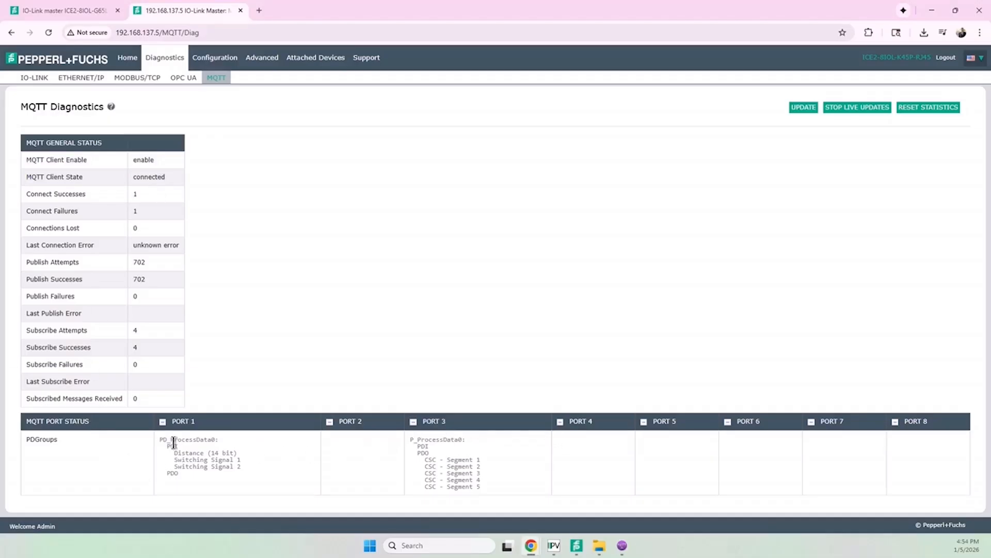
left_click_drag(166, 443, 185, 470)
left_click(182, 472)
- Switch to the AWS IoT MQTT test client and examine the topic filter and incoming messages for machine/port/1/pdi
mouse_move(527, 554)
left_click(550, 509)
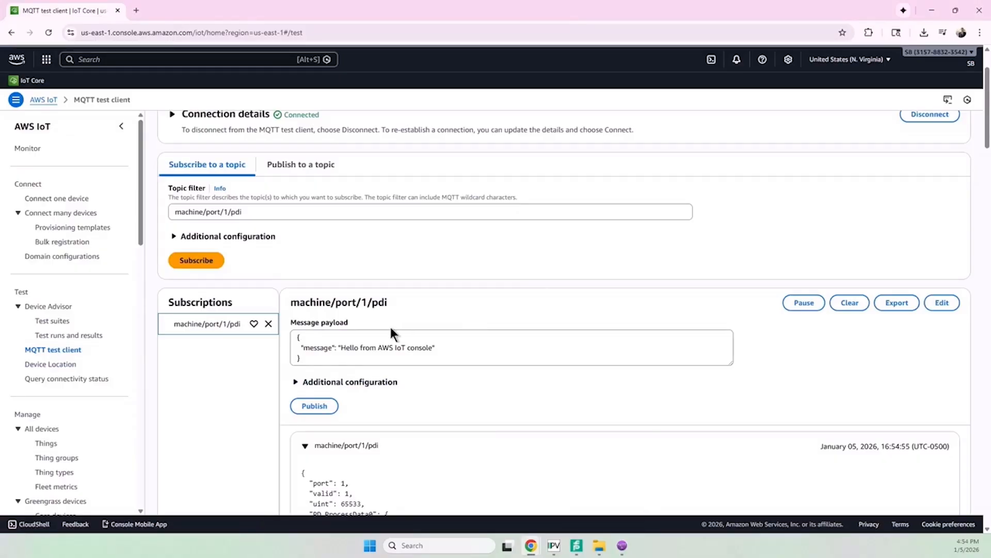
scroll(388, 327, "down", 2)
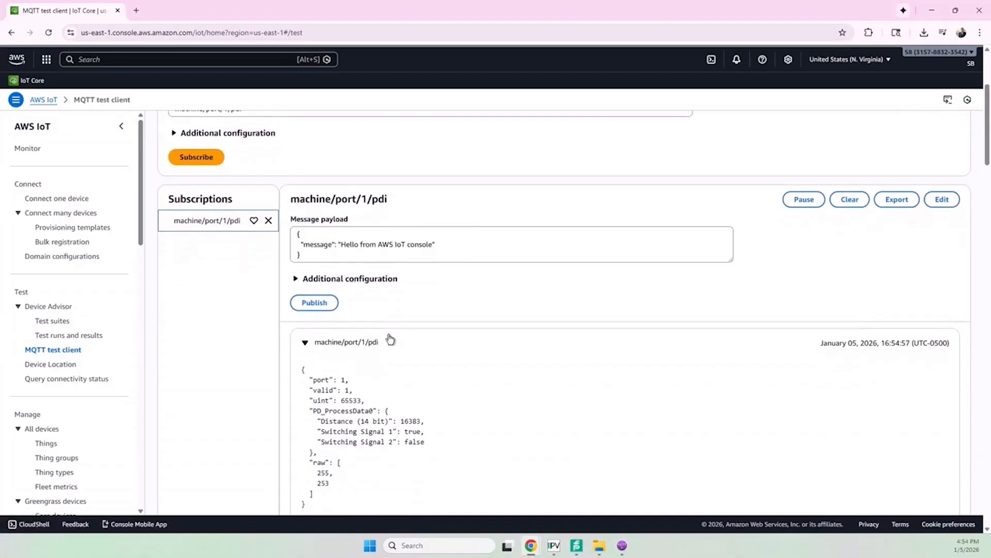
scroll(274, 420, "up", 3)
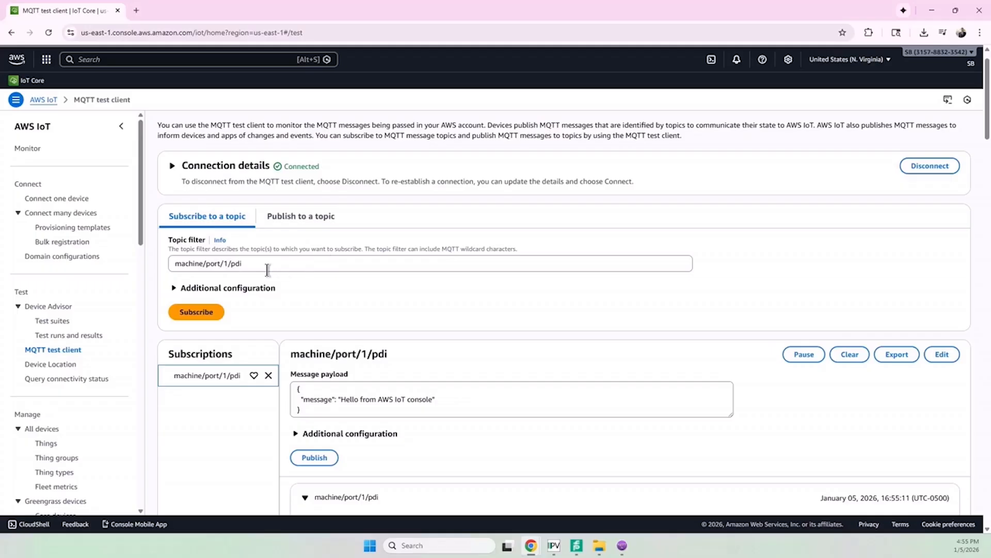
scroll(242, 460, "down", 5)
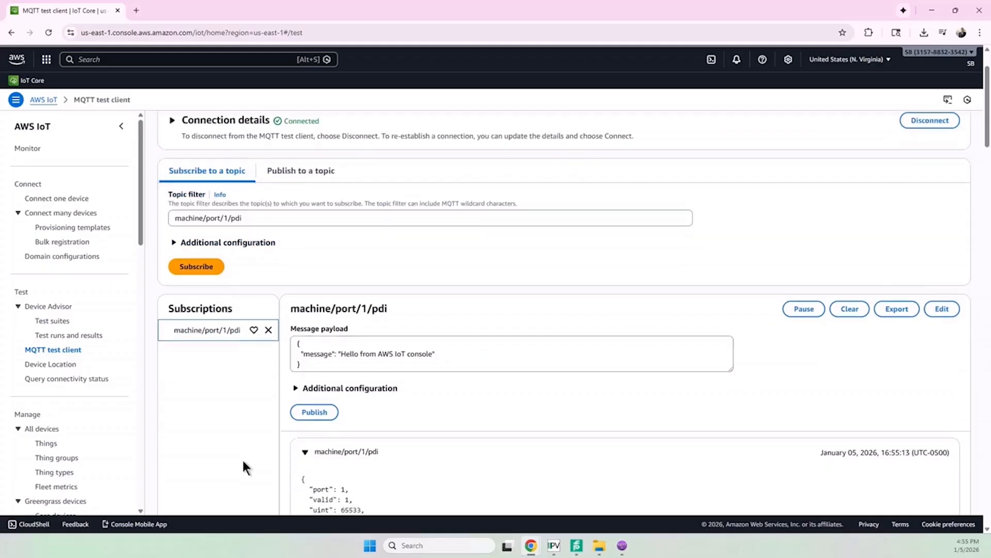